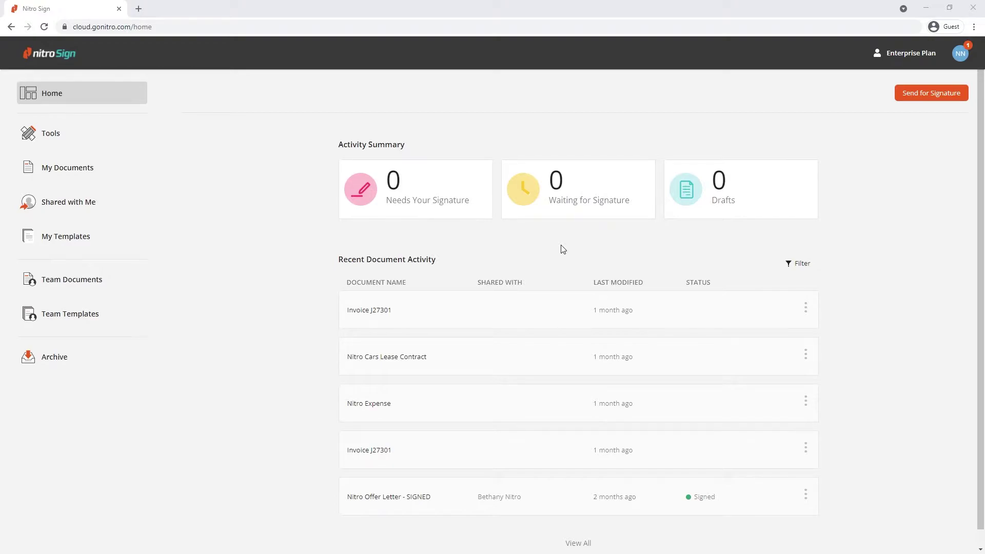
Start a signature request and browse the Demo Files folder for Nitro Offer Letter.pdf.
click(933, 95)
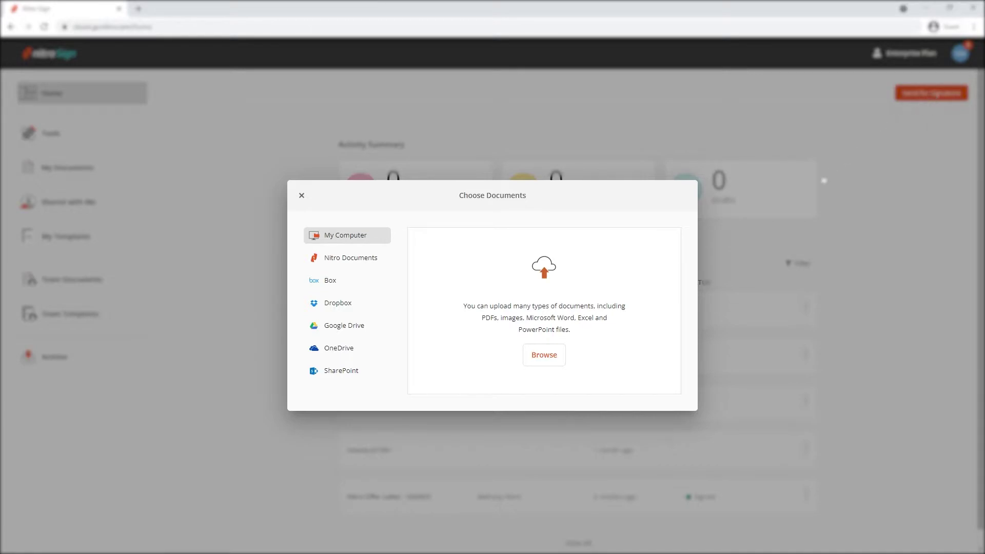
click(543, 355)
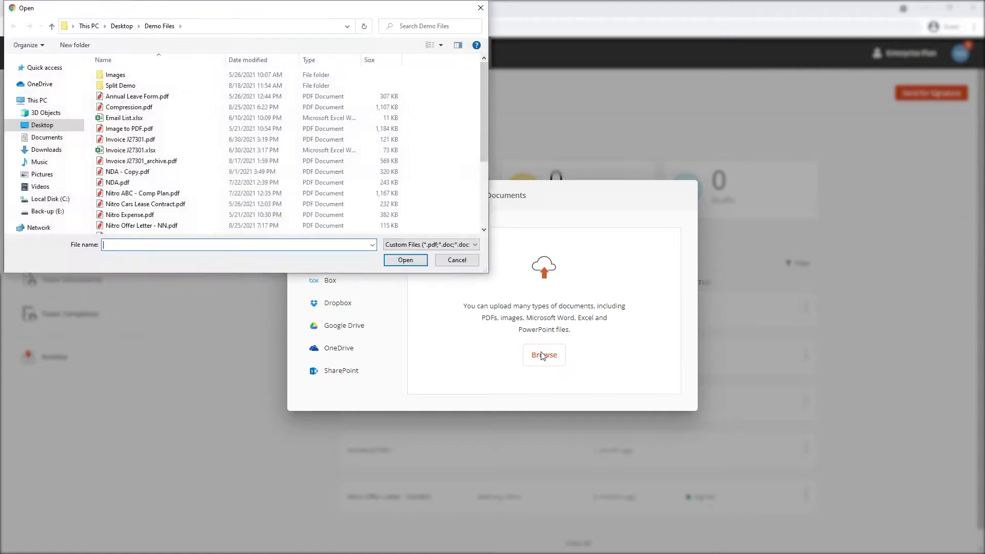
scroll(200, 134, down, 1)
scroll(203, 154, down, 1)
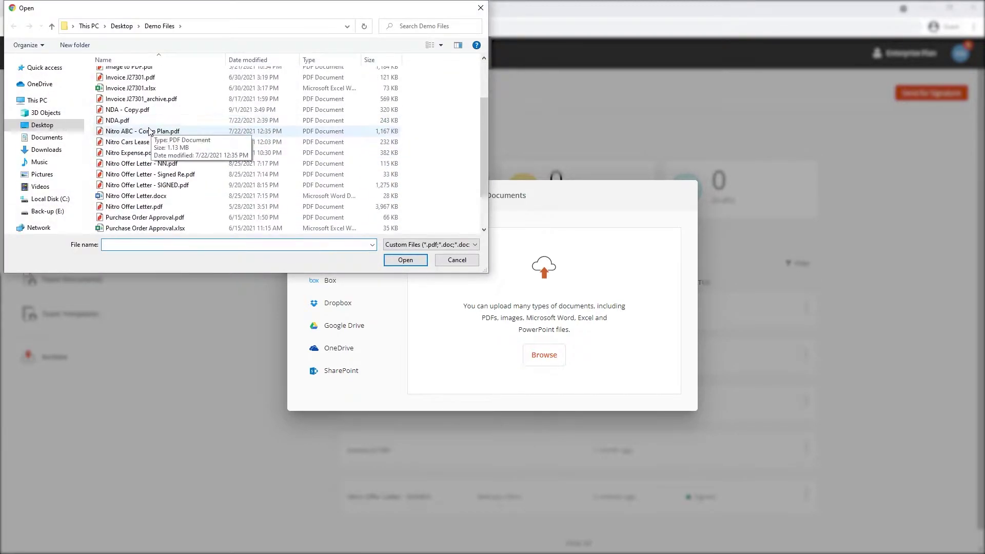
scroll(208, 170, down, 1)
Upload Nitro Offer Letter.pdf and fill the candidate's name and e-mail from a saved contact.
double_click(126, 175)
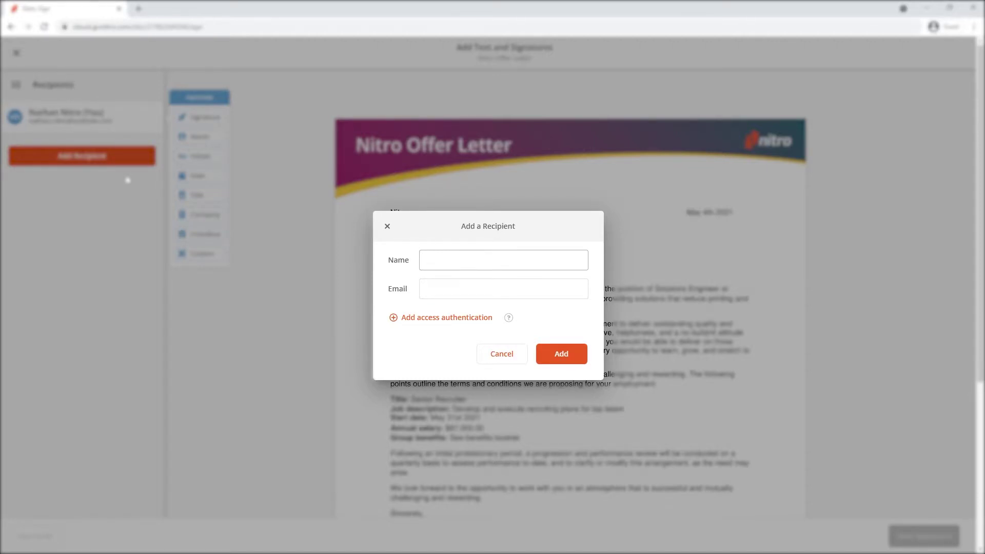
text(Beth)
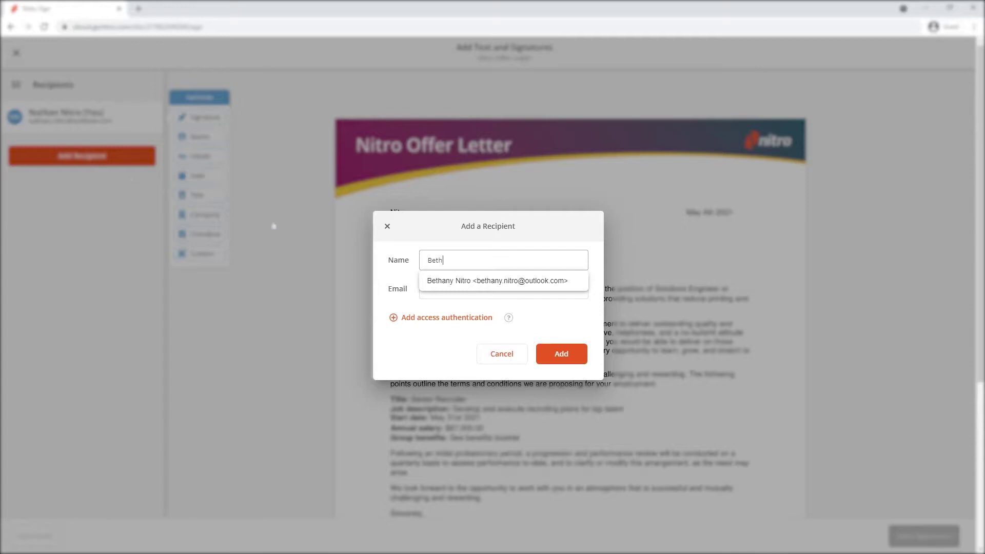
click(582, 287)
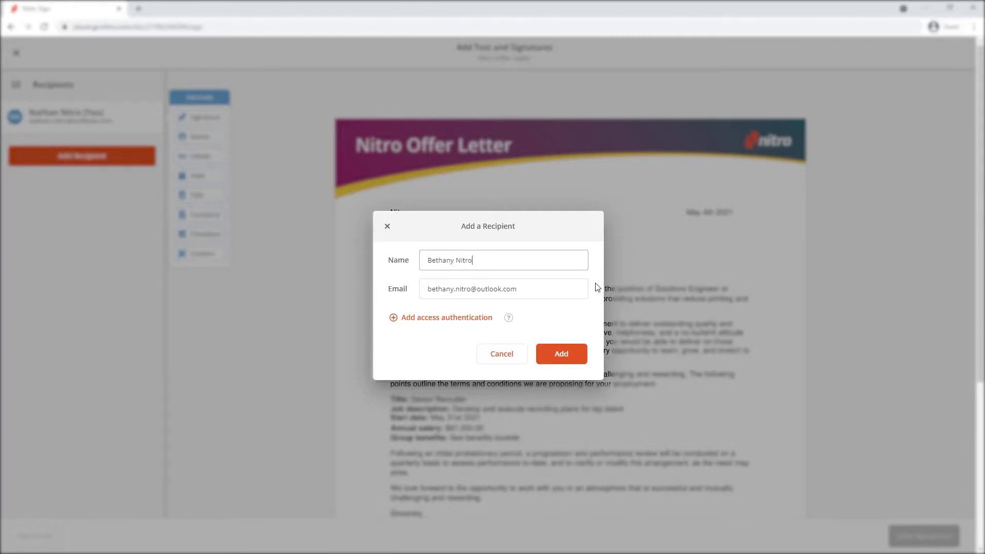
Add the candidate as signer with signature and date fields, plus a sender signature below Sincerely.
click(562, 355)
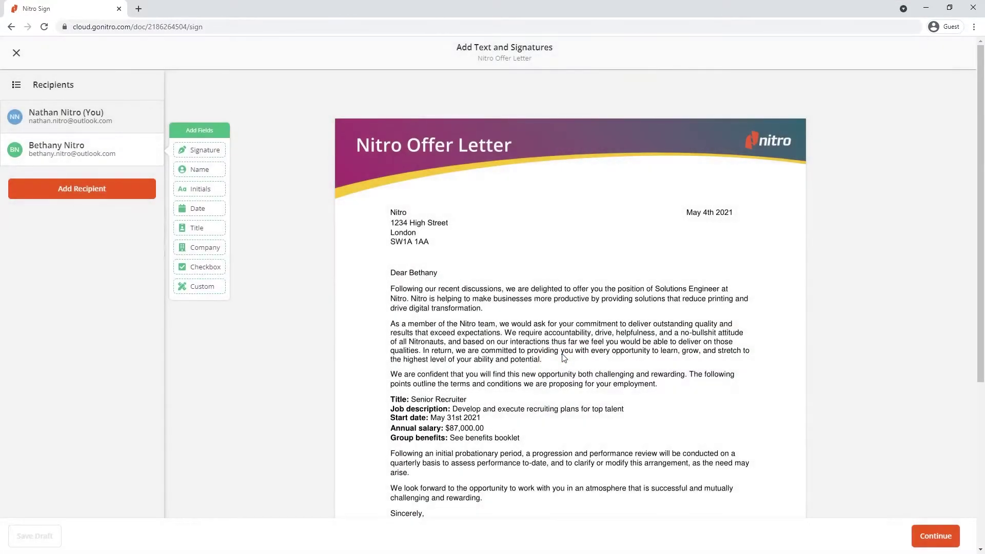
scroll(562, 358, down, 5)
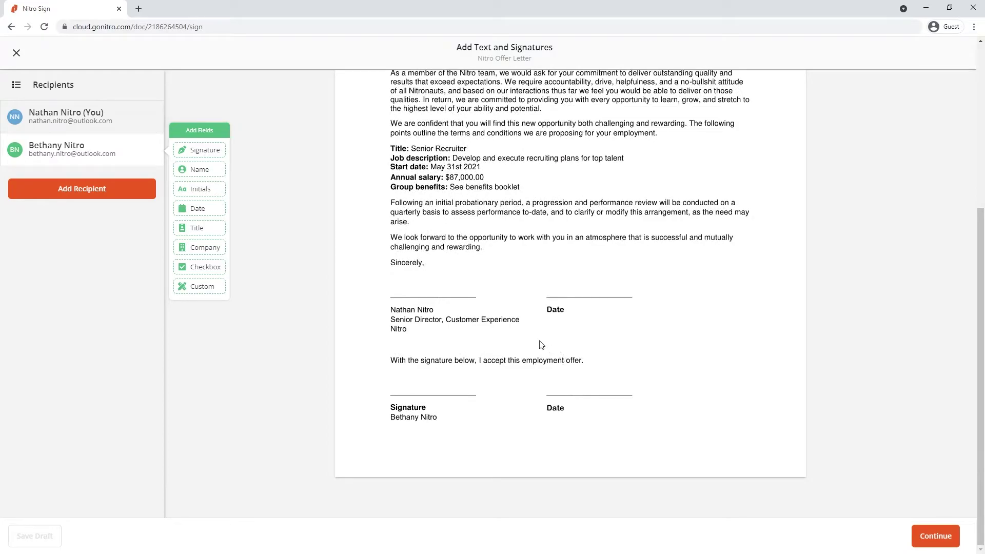
drag(204, 149, 426, 417)
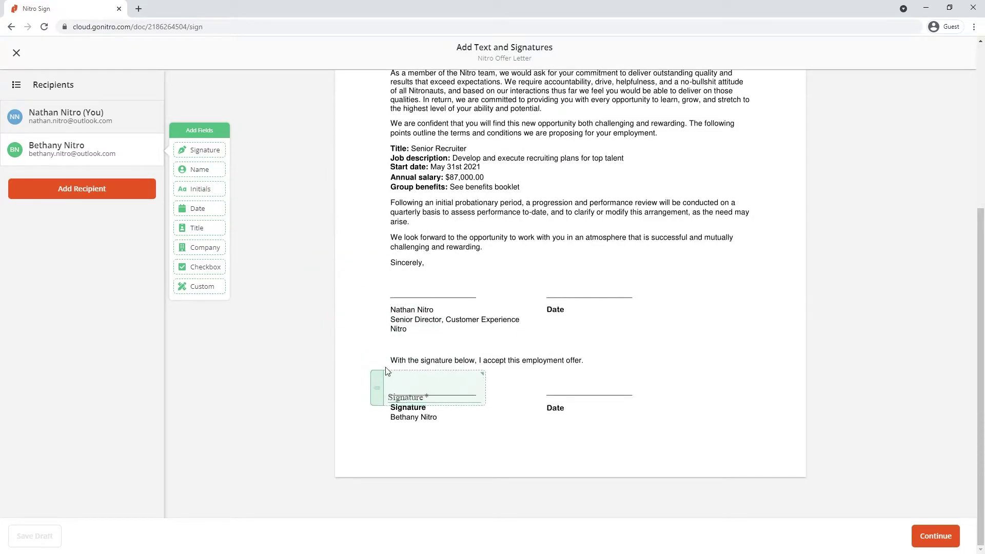
mouse_move(198, 209)
mouse_down()
mouse_move(462, 363)
mouse_move(546, 382)
mouse_up()
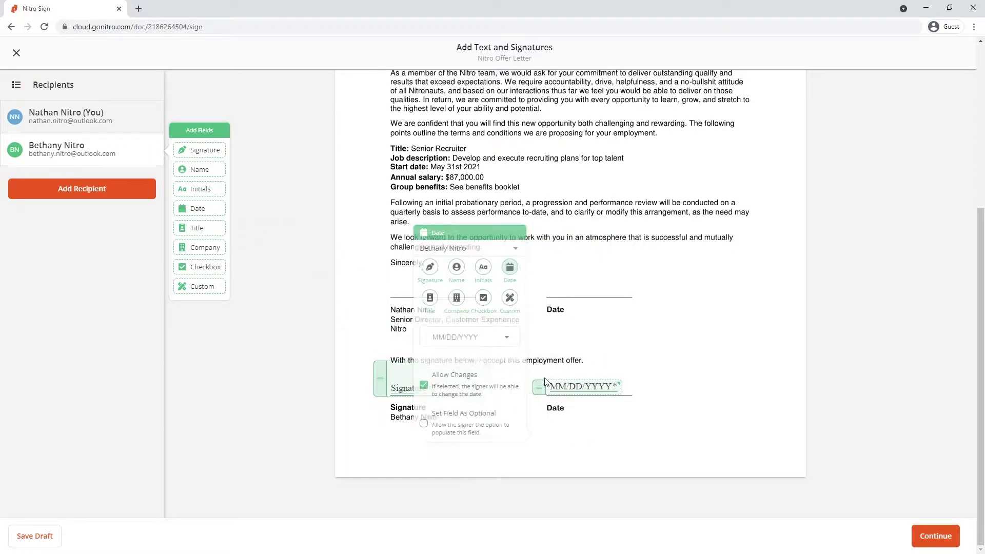
click(77, 124)
mouse_move(178, 120)
mouse_down()
mouse_move(341, 214)
mouse_move(383, 262)
mouse_up()
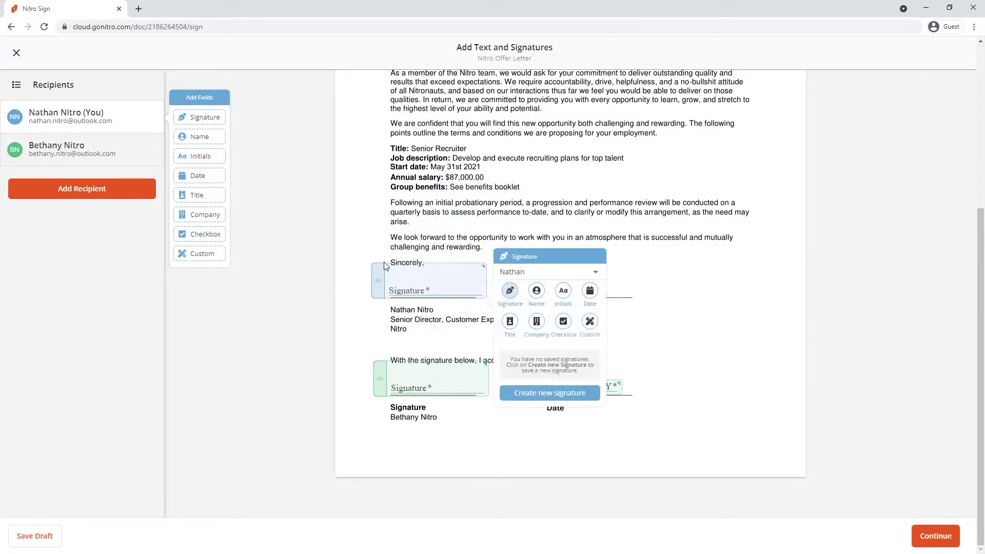
Create a blue hand-drawn sender signature after previewing the Type and Upload options.
click(548, 392)
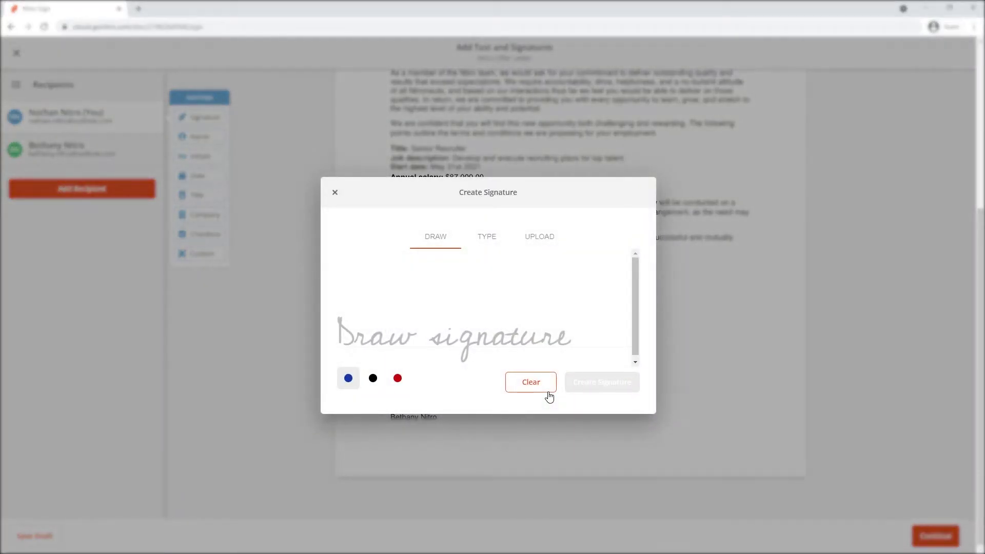
click(487, 241)
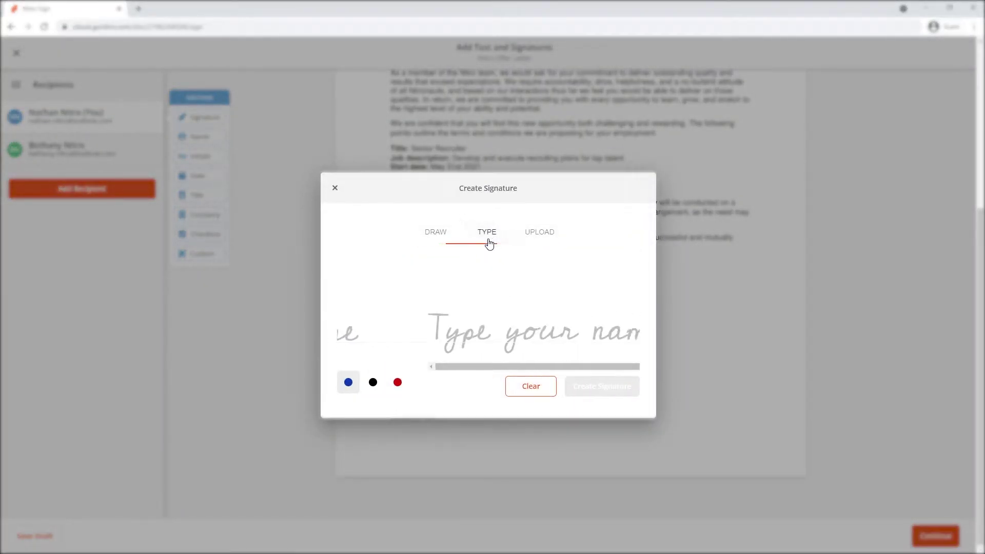
click(542, 240)
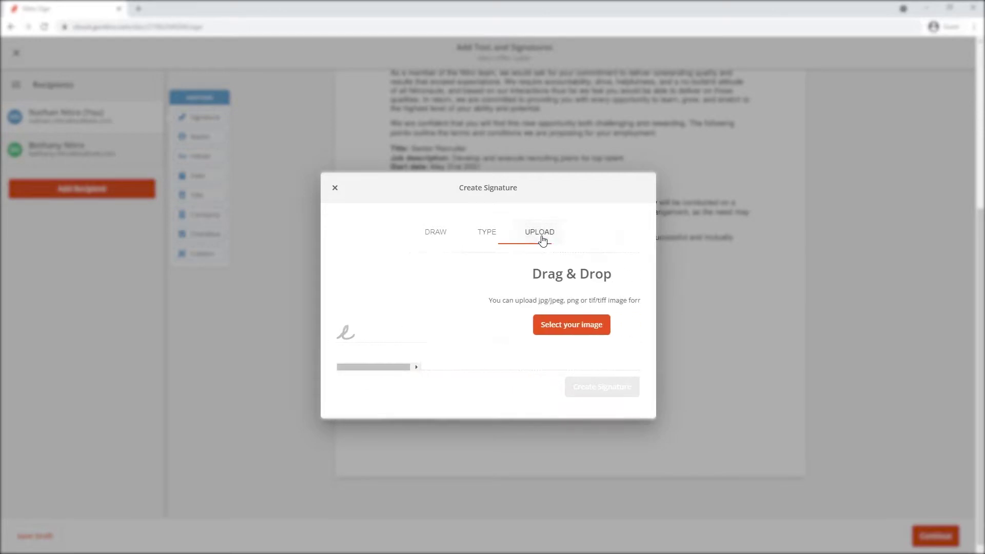
click(436, 234)
mouse_move(378, 288)
mouse_down()
mouse_move(363, 324)
mouse_move(417, 292)
mouse_move(431, 323)
mouse_move(500, 296)
mouse_move(422, 314)
mouse_move(553, 314)
mouse_up()
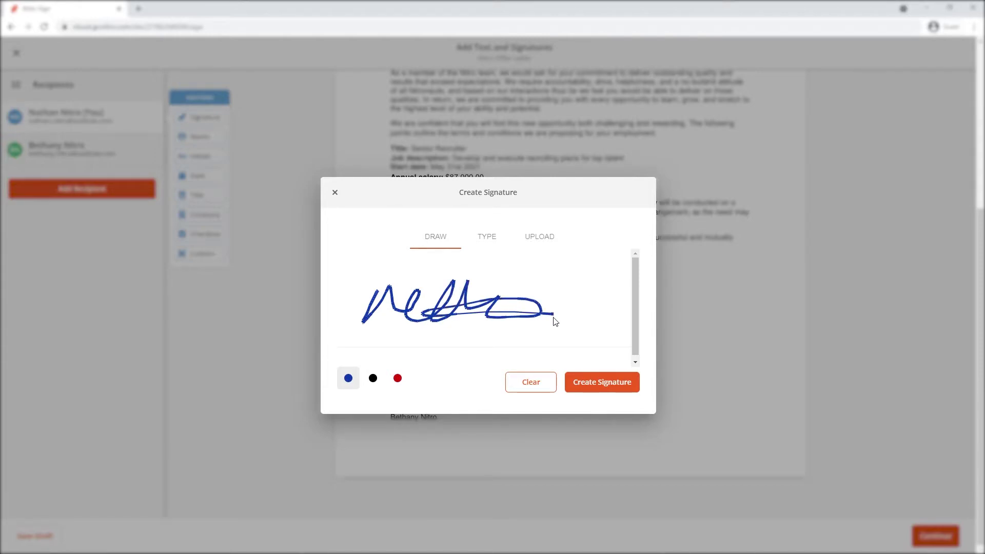
click(587, 388)
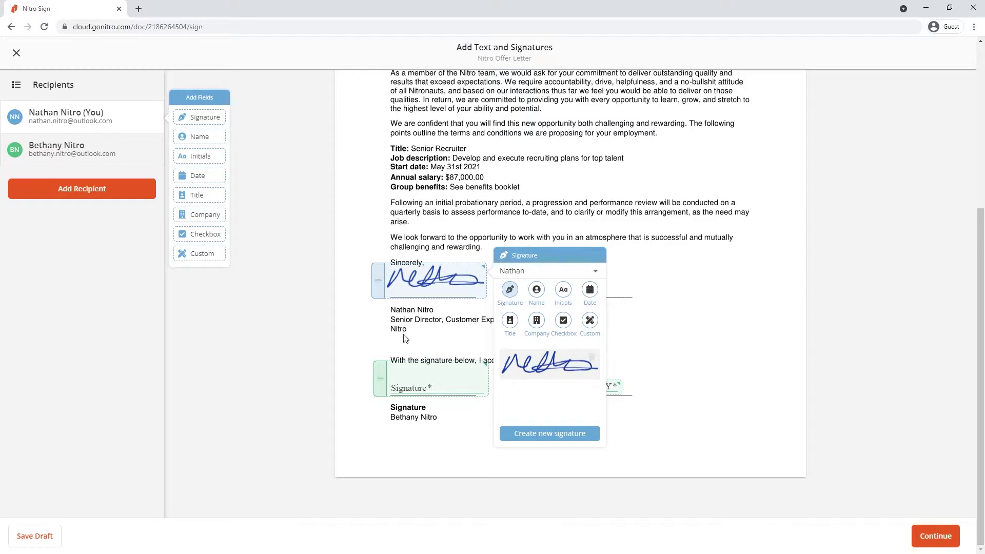
Add a third recipient filled in from a saved contact.
click(78, 193)
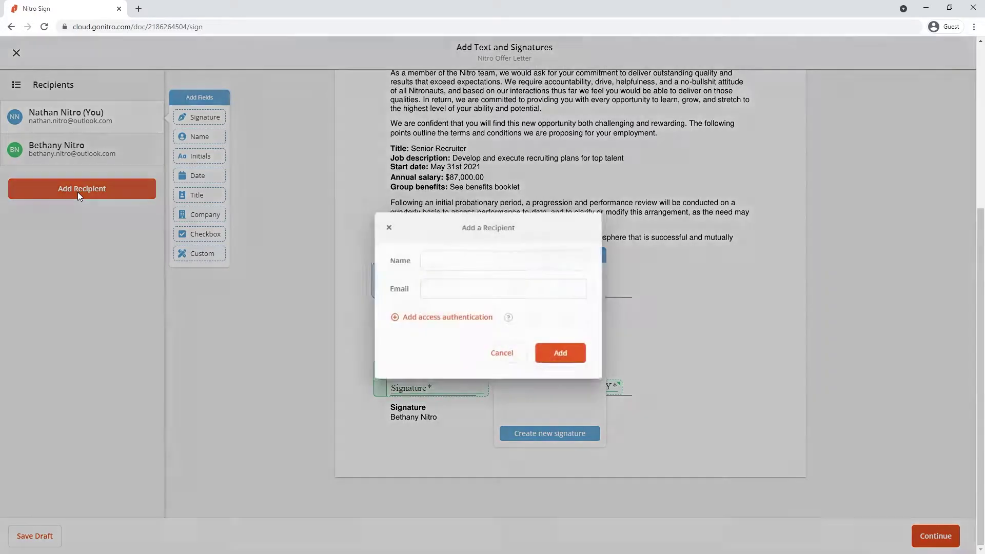
text(willi)
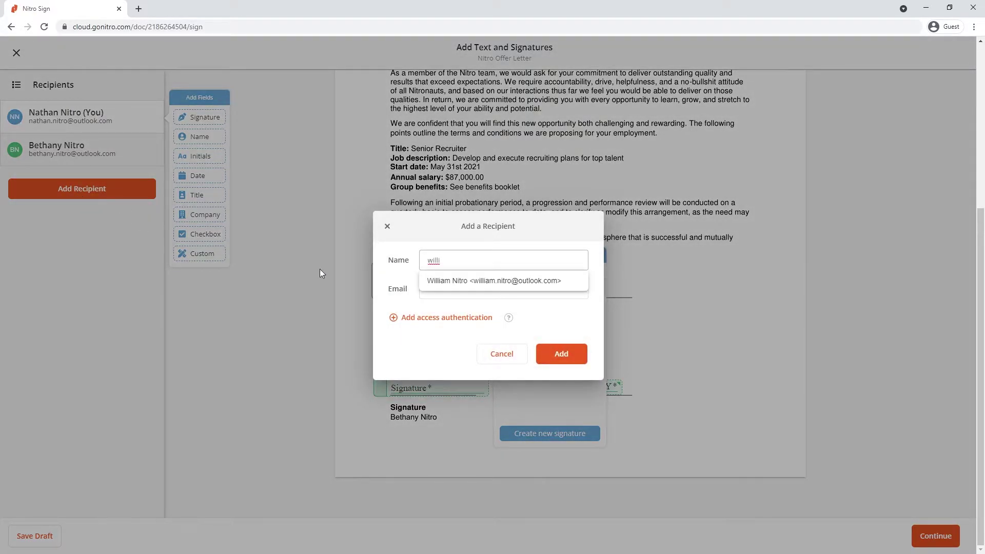
click(477, 281)
click(567, 356)
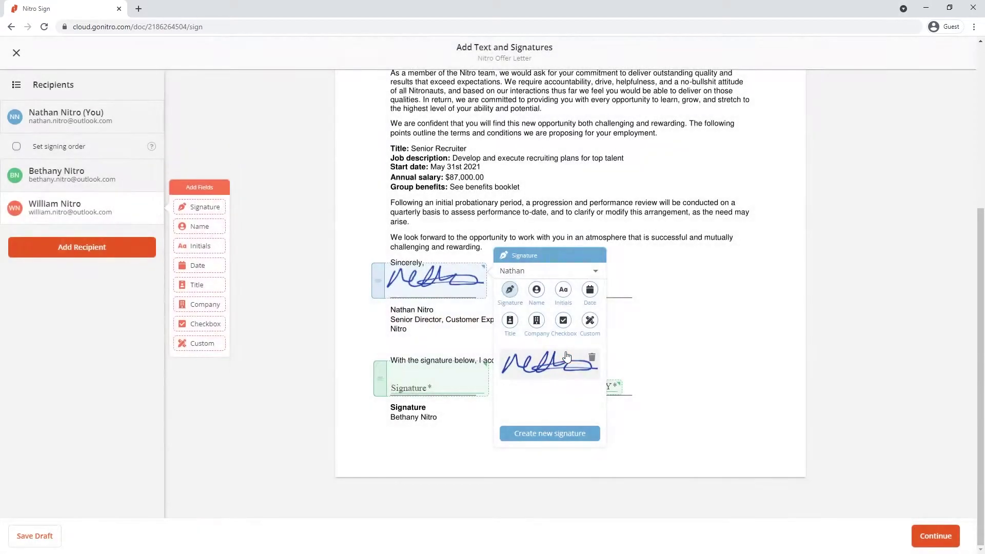
Enable signing order, try reordering recipients, then remove the third recipient and their fields.
click(17, 148)
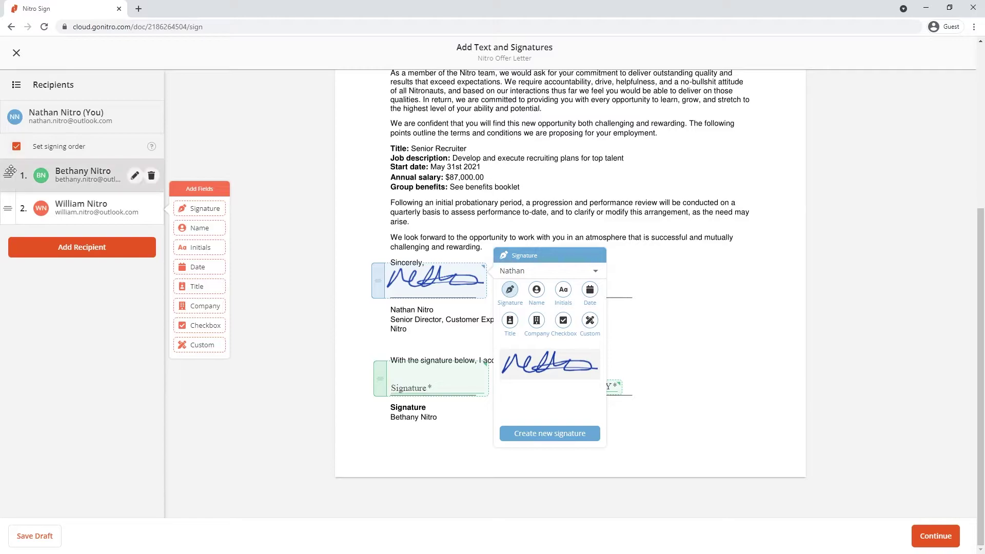
drag(8, 203, 7, 170)
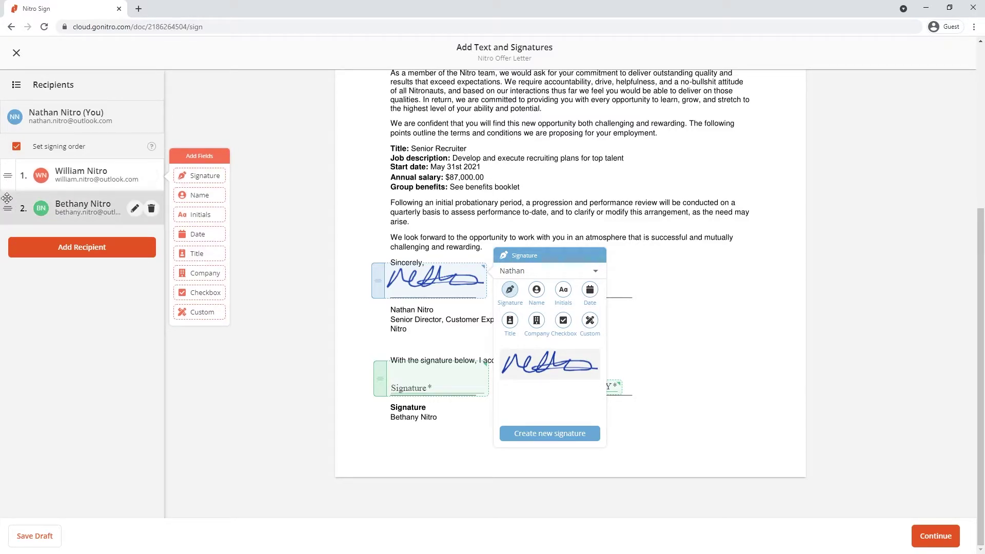
drag(7, 206, 7, 174)
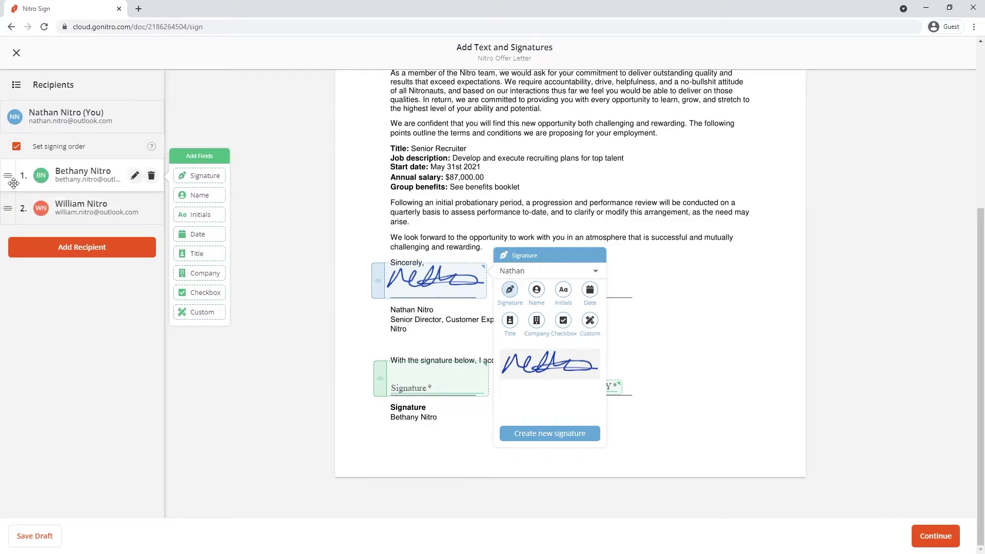
click(151, 209)
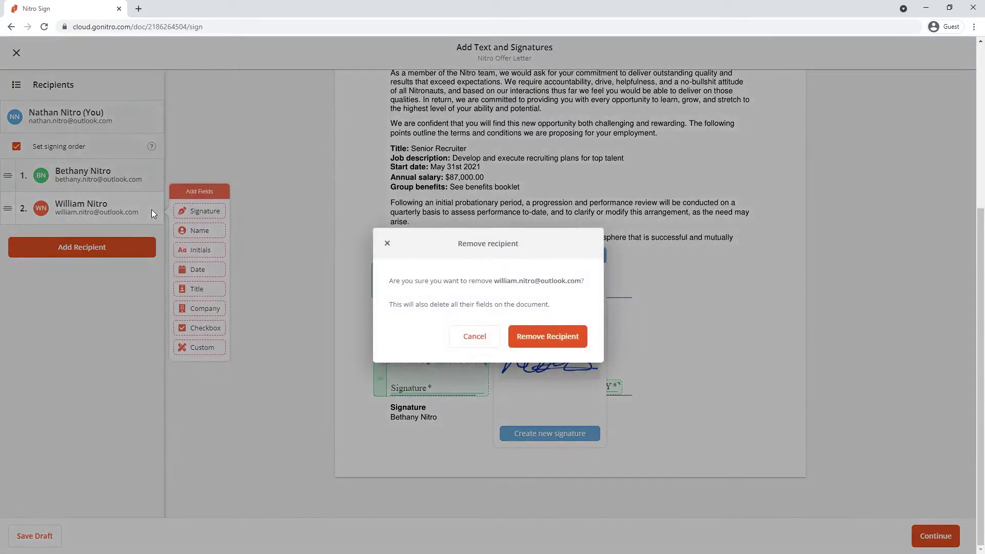
click(530, 341)
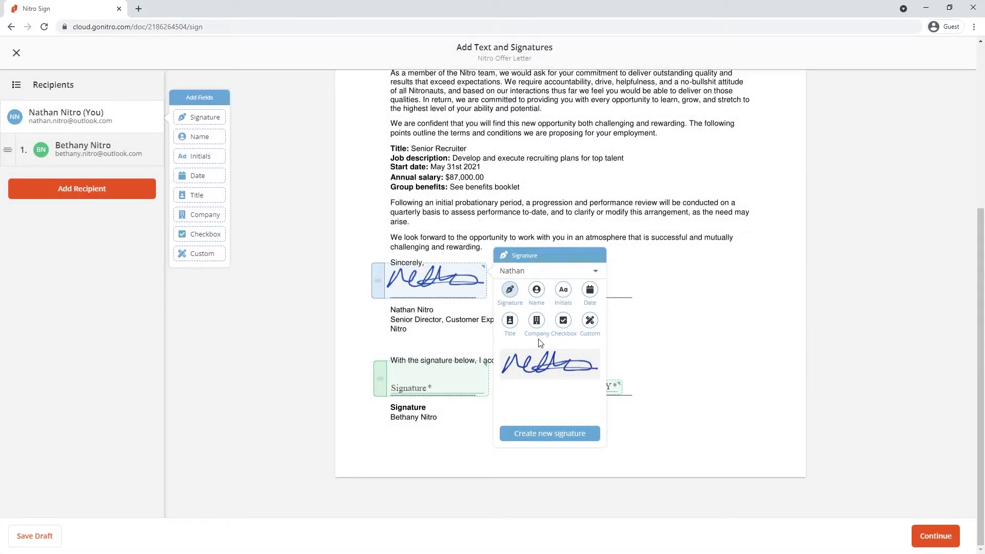
Move to the e-mail step and add a saved contact as a CC recipient.
click(937, 536)
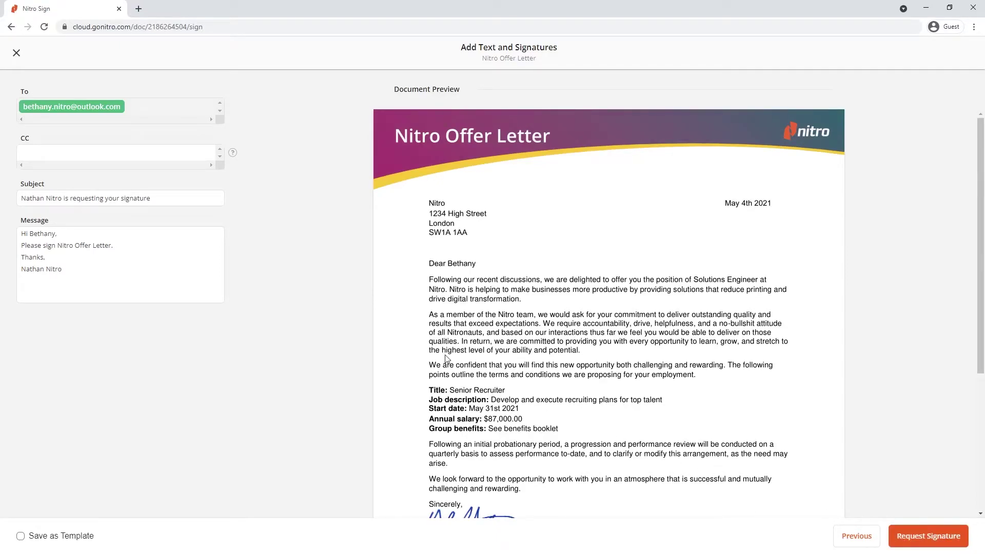
click(29, 152)
text(william)
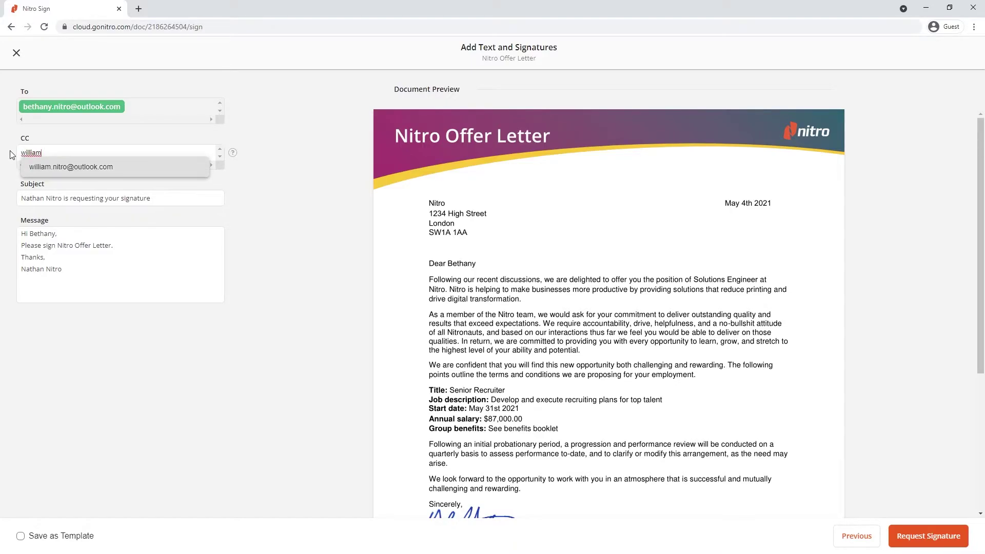
key(Return)
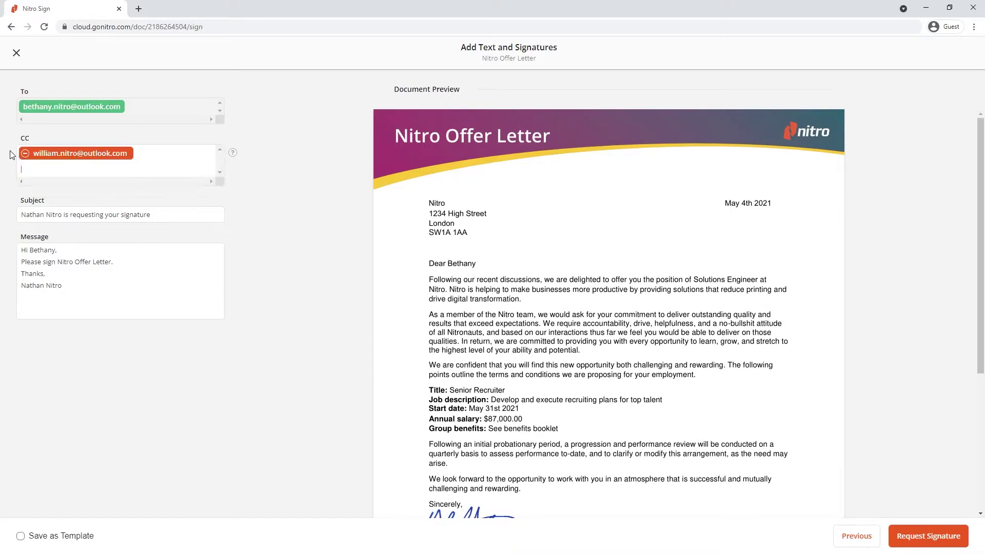
Prefix the subject with 'ATTN:' and send the signature request.
key(Tab)
key(Home)
text(ATTN:)
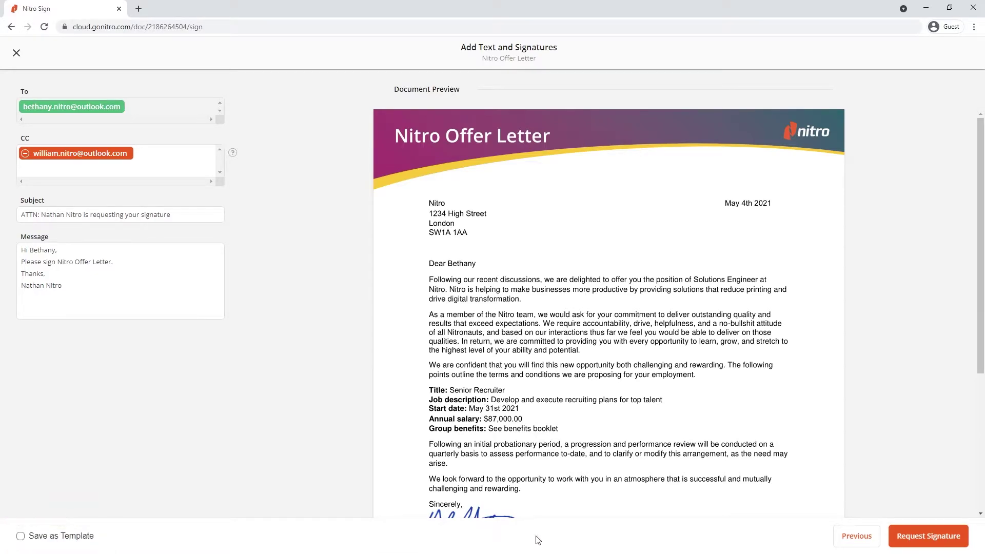
click(925, 542)
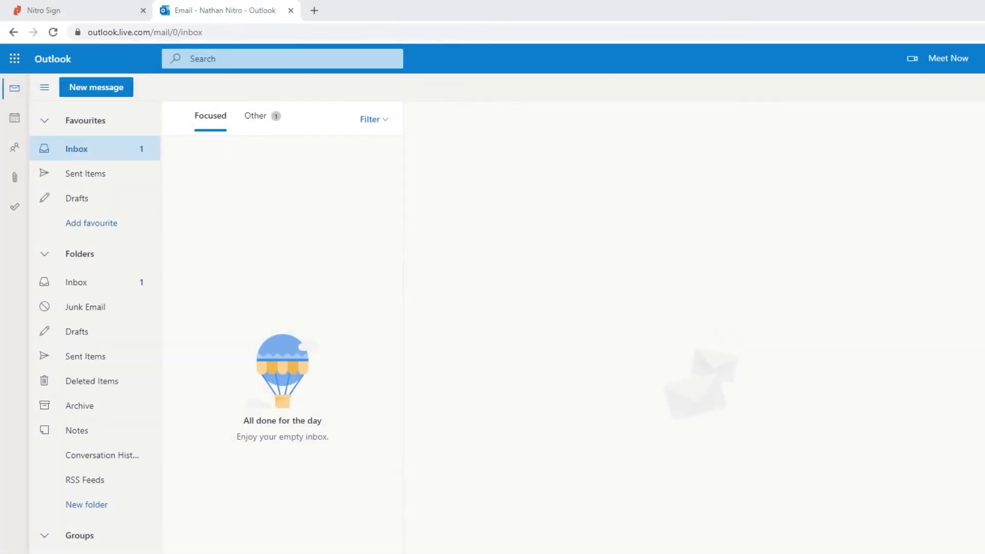
Read the Nitro Sign 'viewed' and 'Signing complete' notification e-mails in Outlook.
click(279, 182)
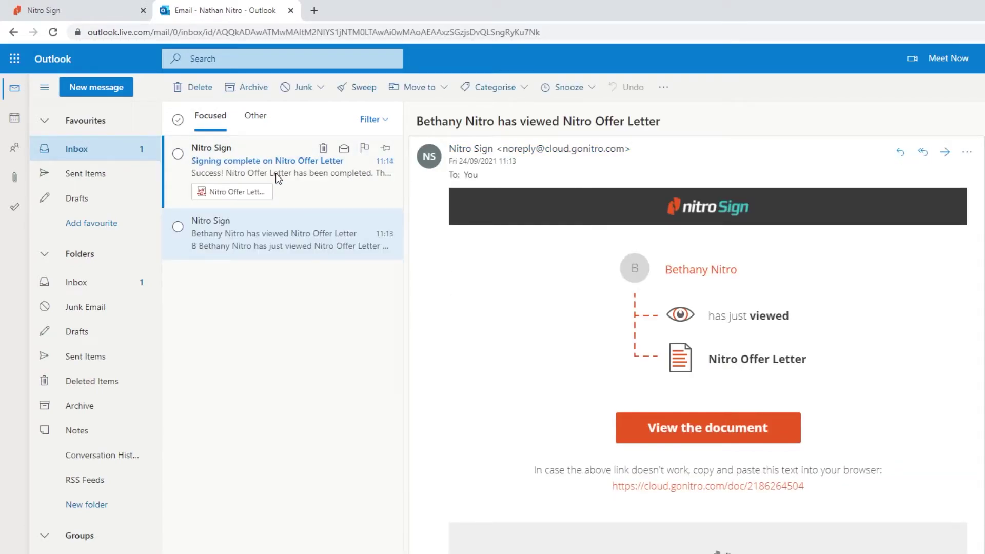
click(276, 173)
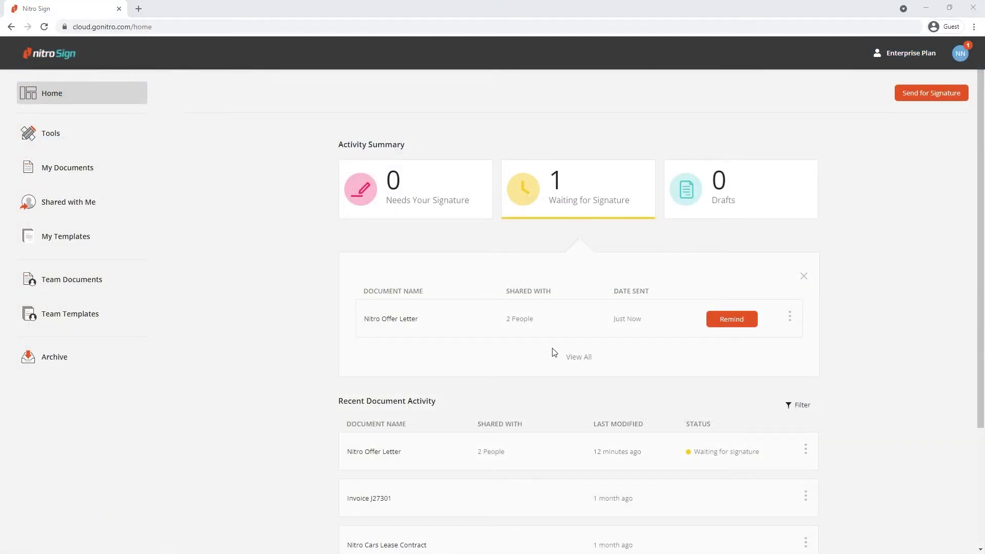
Open the signed Nitro Offer Letter and review its History, Notes and Analytics details.
click(545, 328)
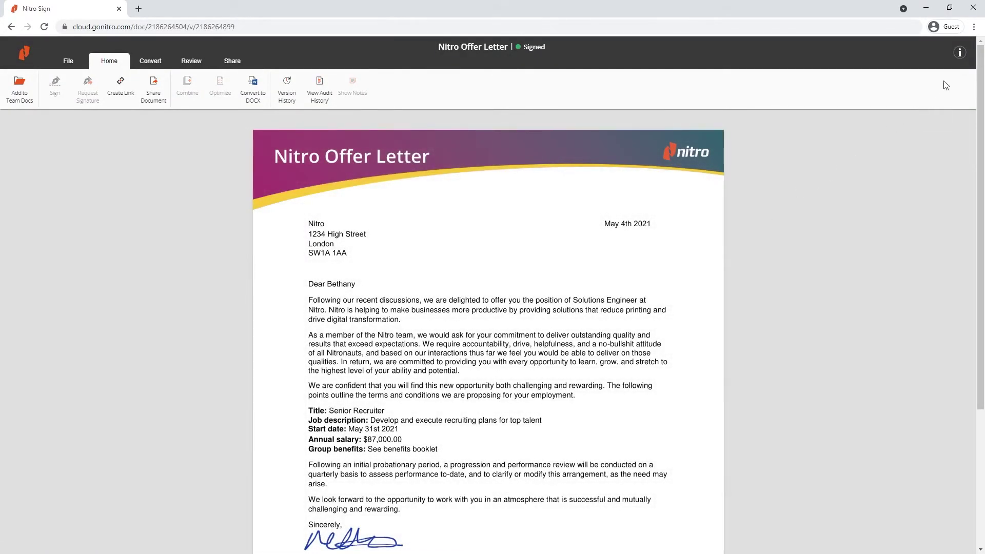
click(959, 53)
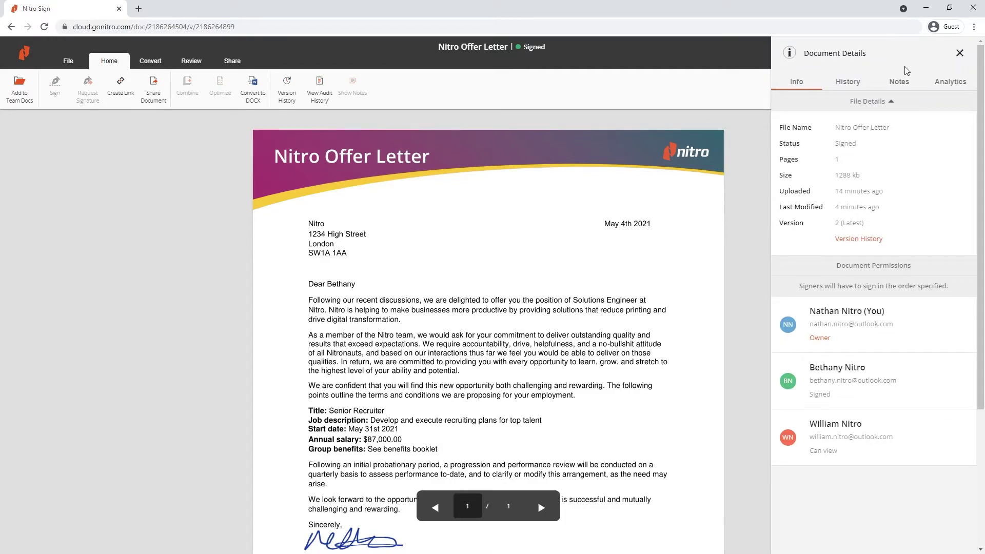
click(847, 85)
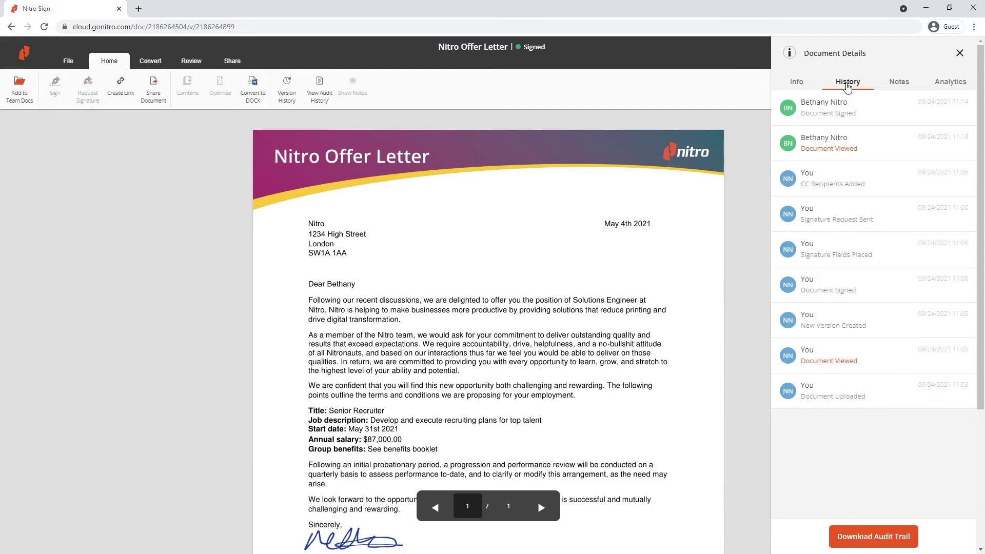
click(902, 81)
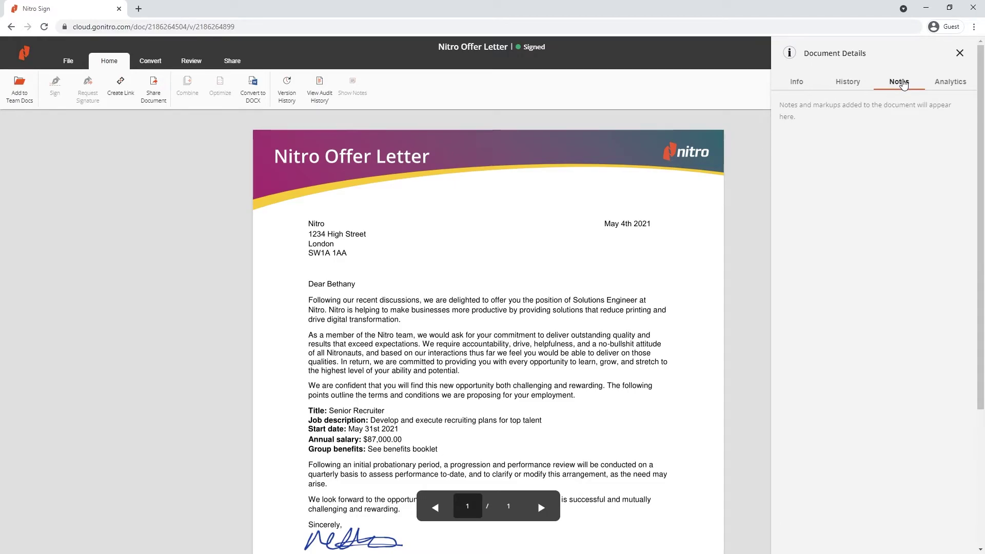
click(962, 83)
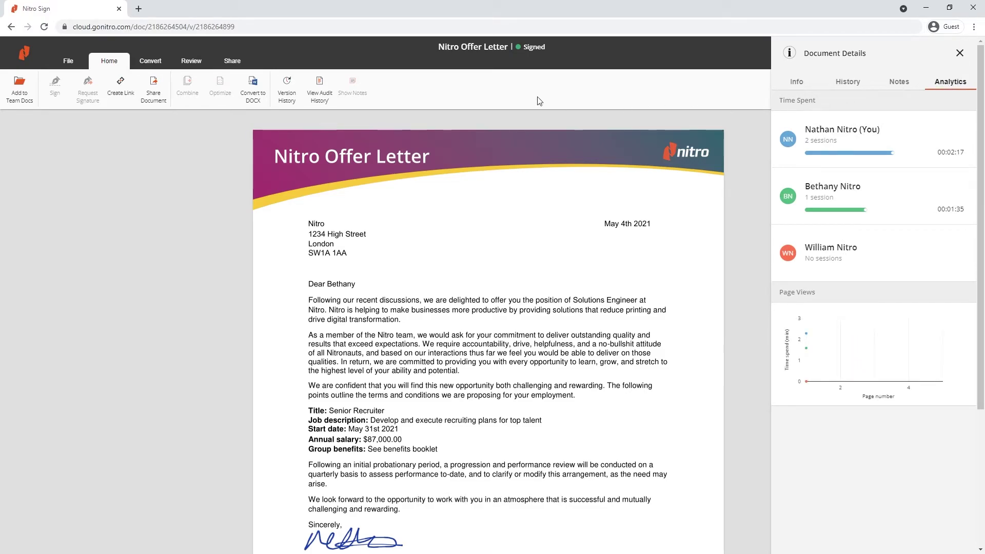
Go to Home, visit Tools, then open the My Documents list.
click(24, 55)
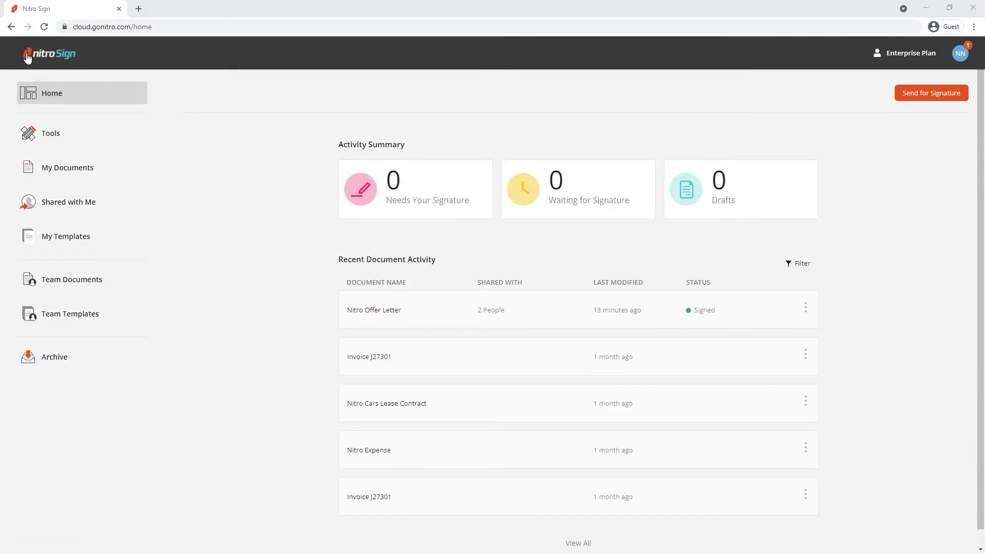
click(122, 138)
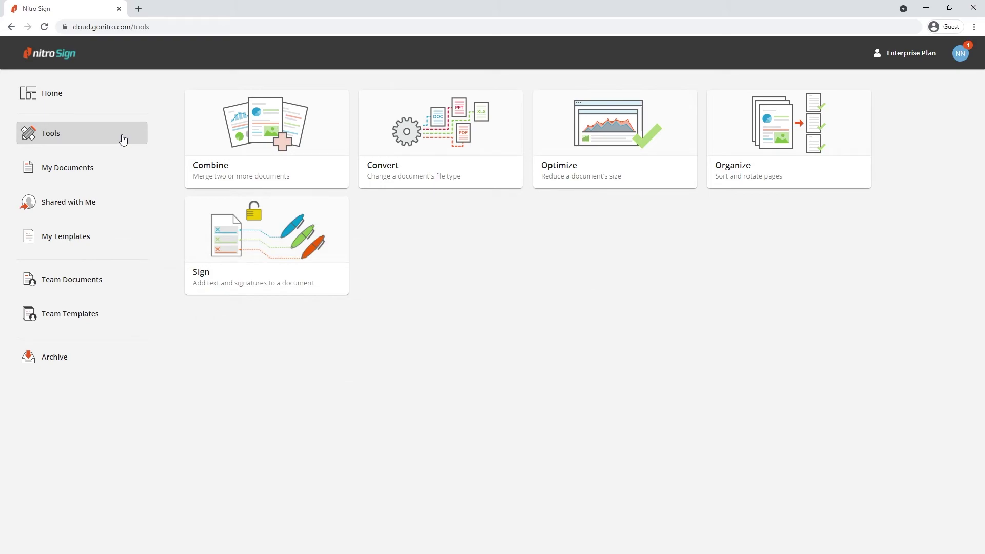
click(130, 170)
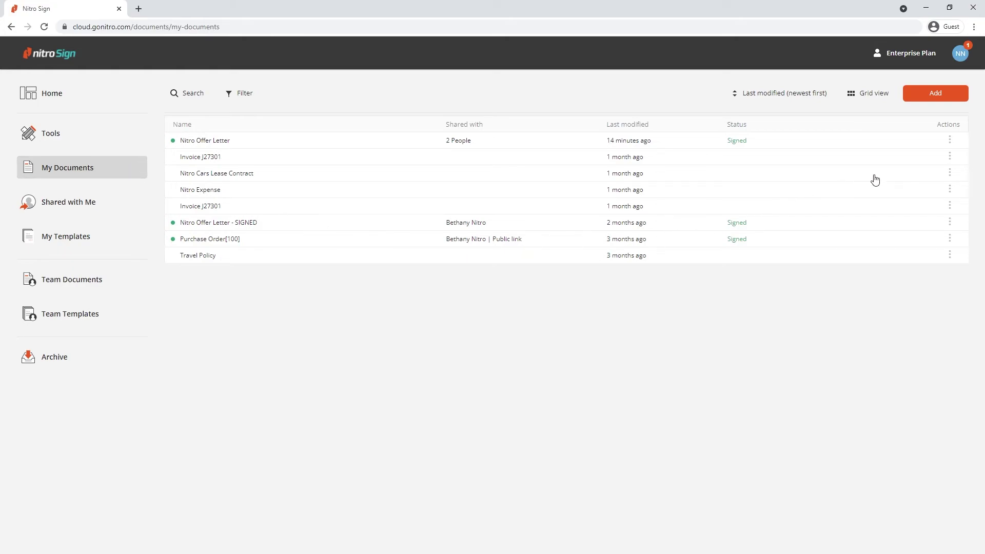
Review Nitro Offer Letter's Link and People sharing settings, then open Shared with Me.
click(950, 140)
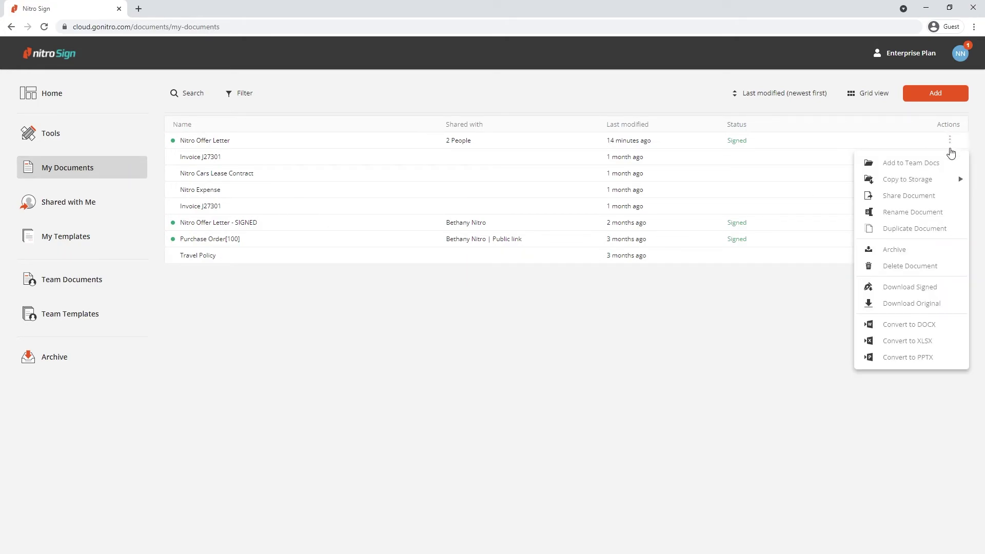
click(945, 198)
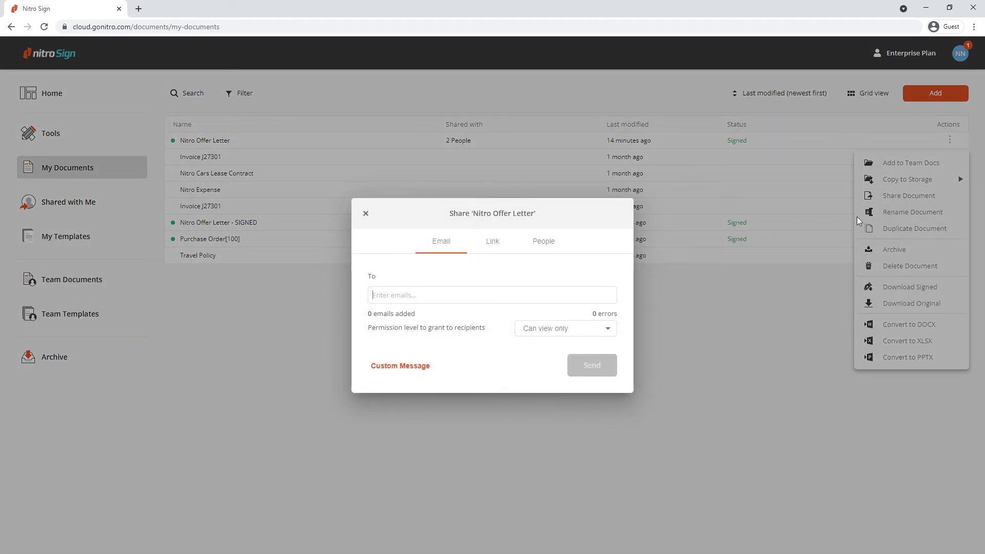
click(489, 244)
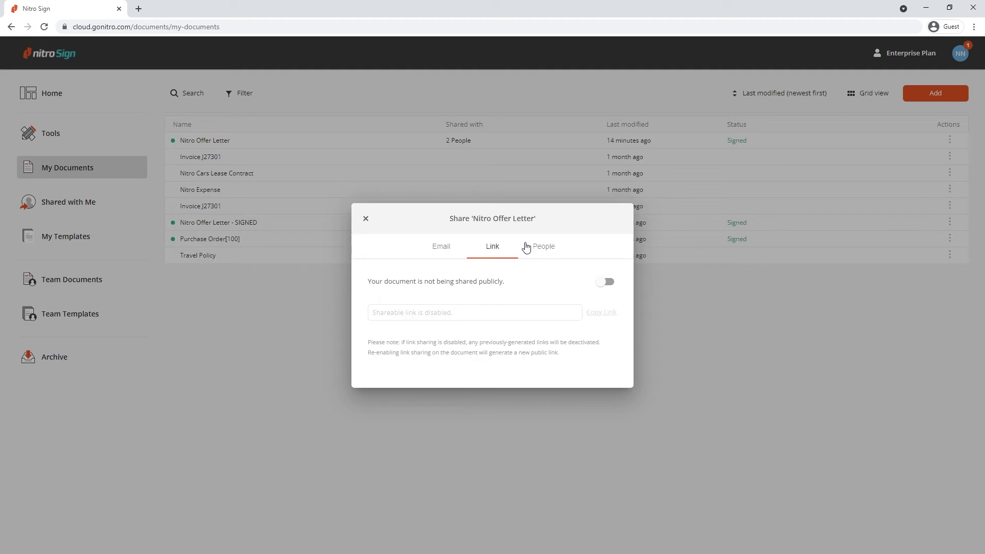
click(546, 245)
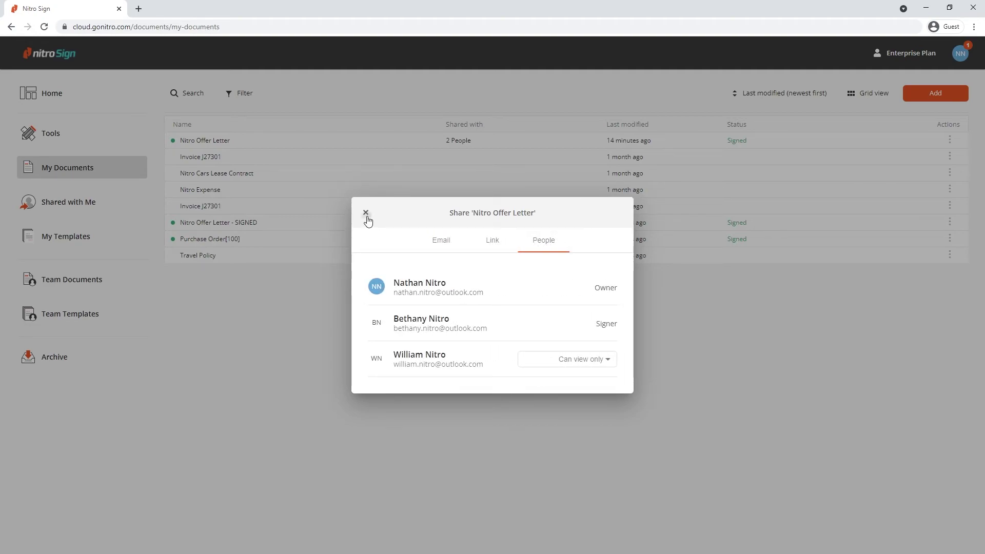
click(366, 213)
click(131, 205)
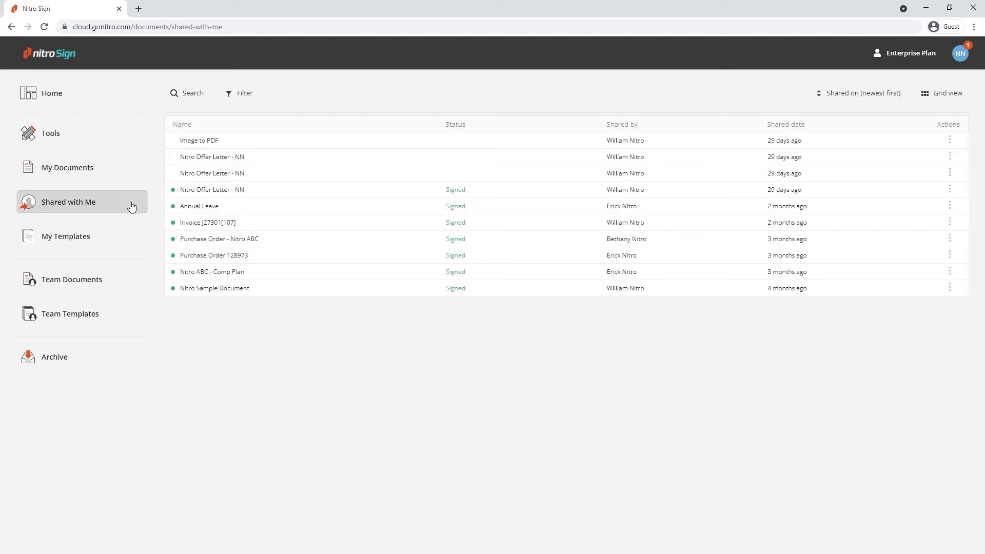
Browse My Templates and view the Nitro Offer Letter template, scrolling through its contents.
click(122, 238)
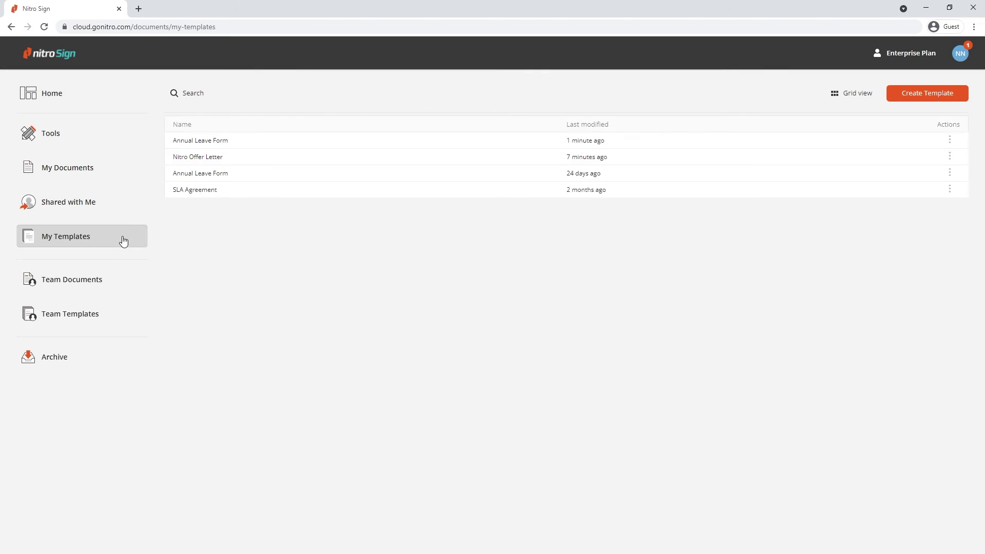
click(192, 160)
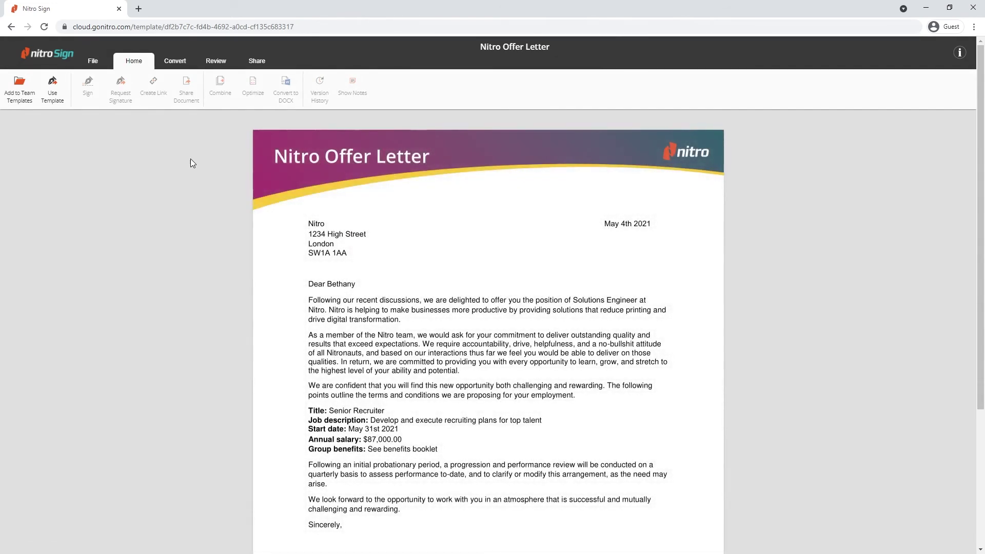
scroll(190, 160, down, 6)
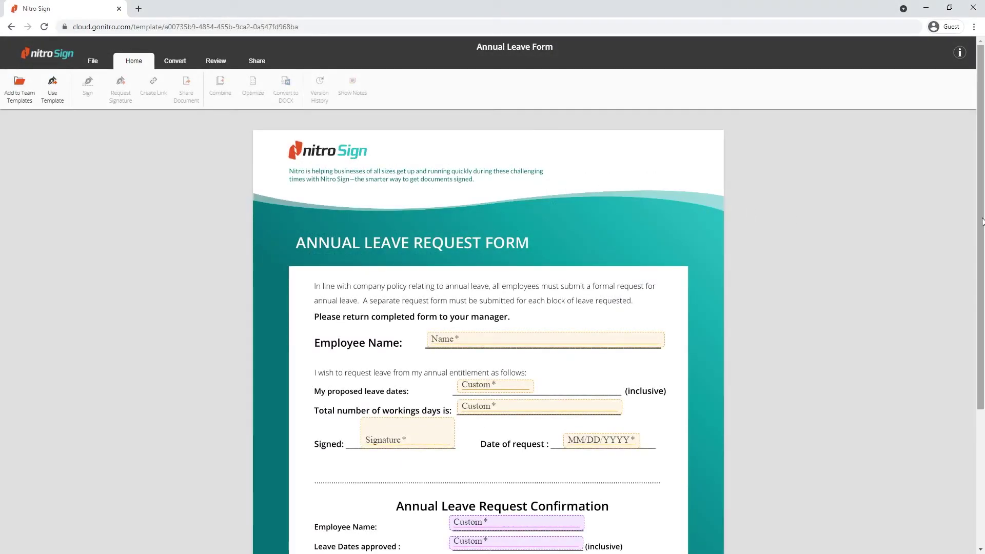
Use the Annual Leave Form template for a new signing request and review its fields.
drag(983, 222, 983, 343)
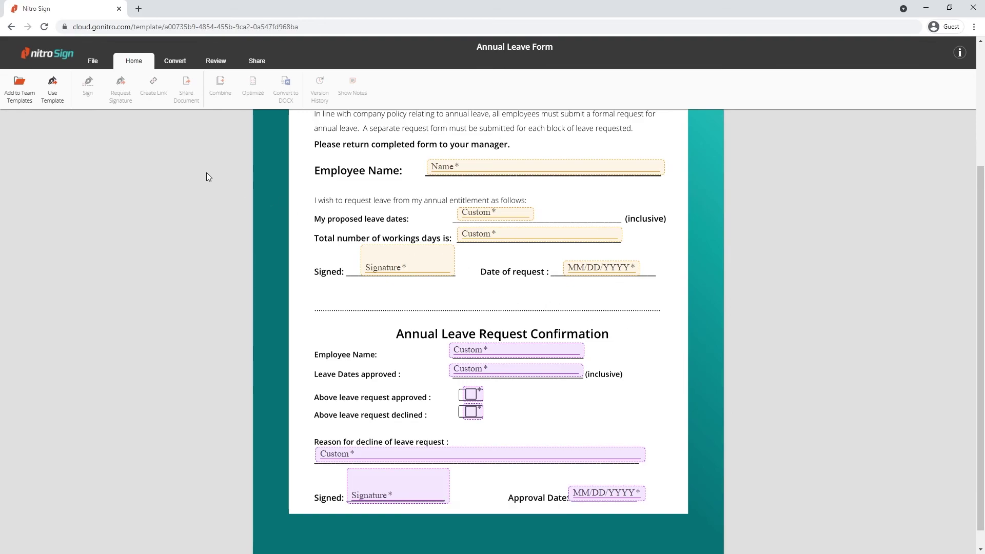
click(52, 97)
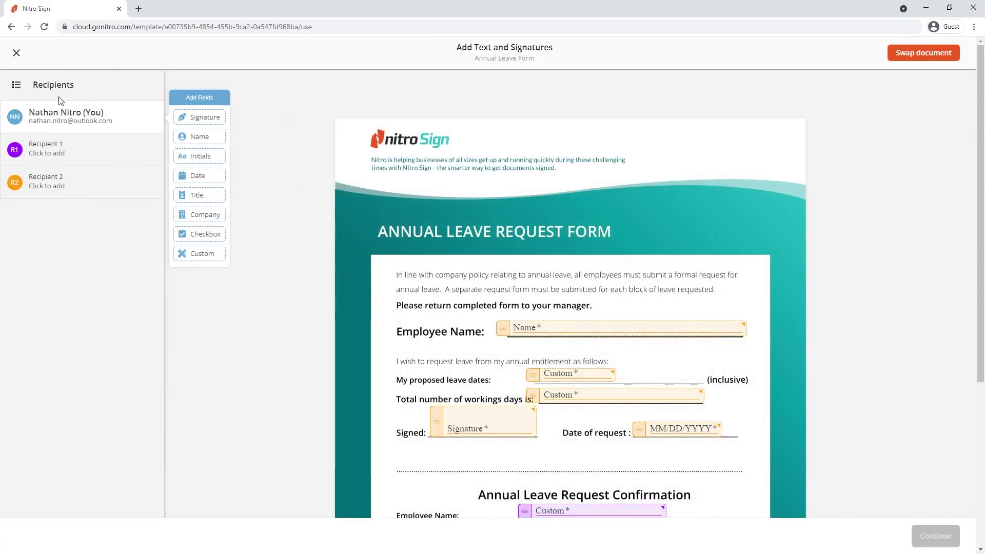
scroll(310, 170, down, 4)
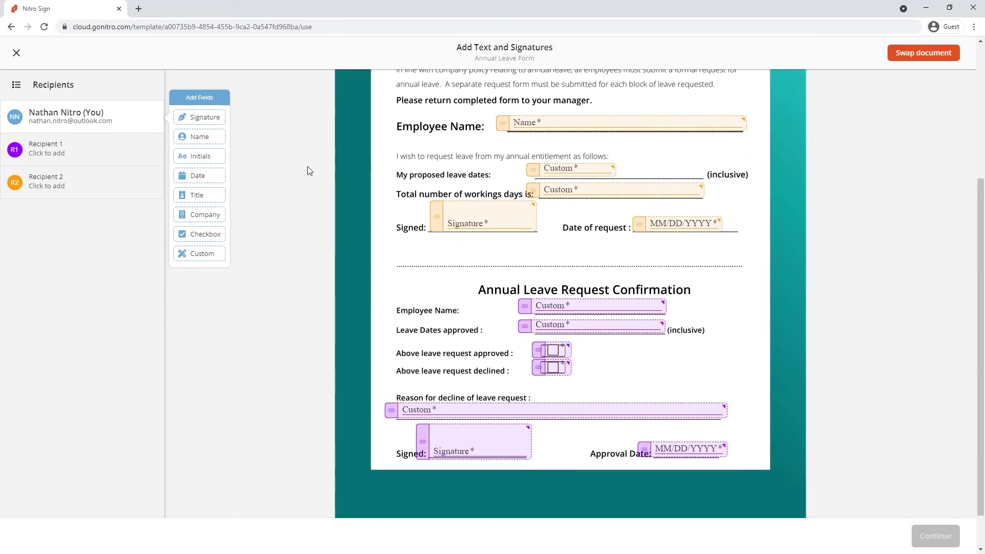